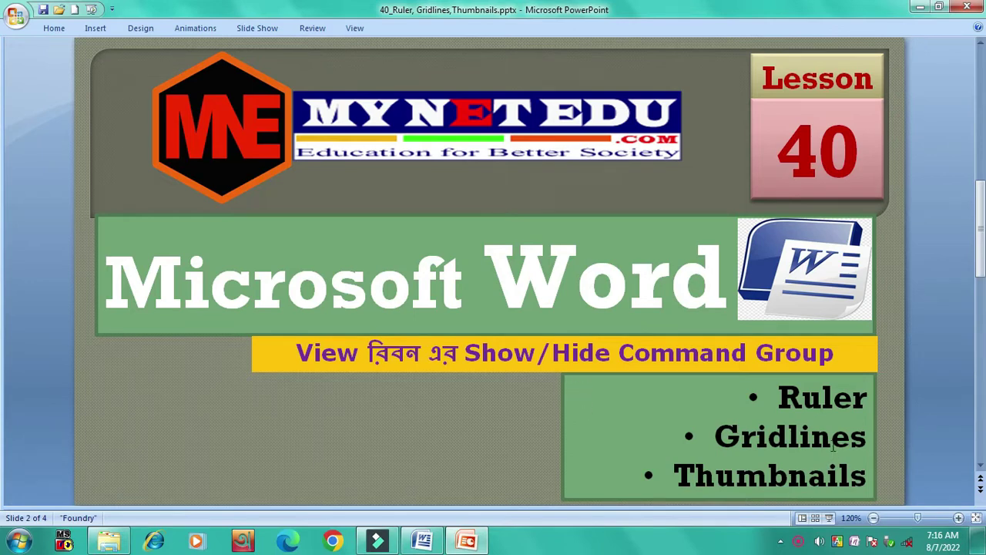
Bring the three-paragraph Word document forward in English input, zoom to 100%, and show the rulers.
left_click(426, 542)
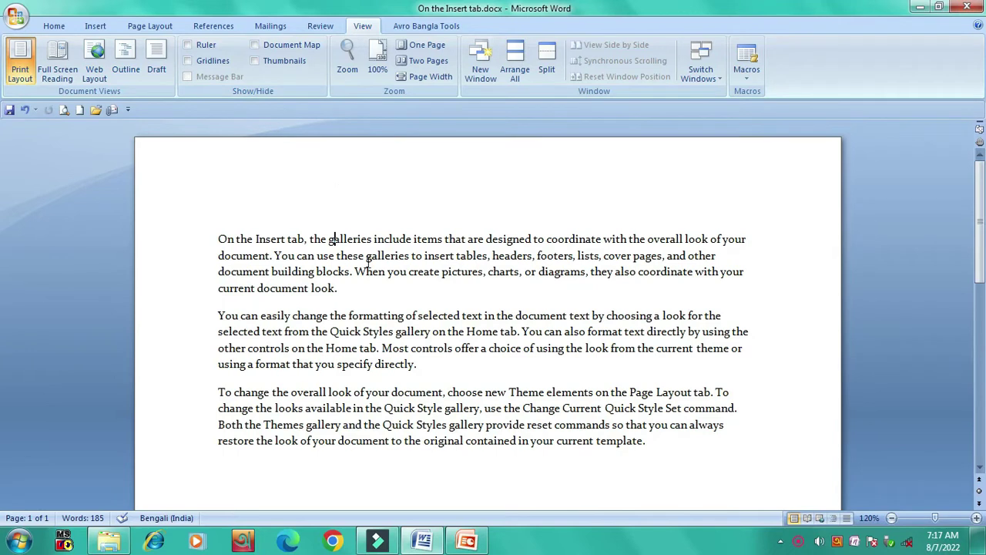
key("alt+shift")
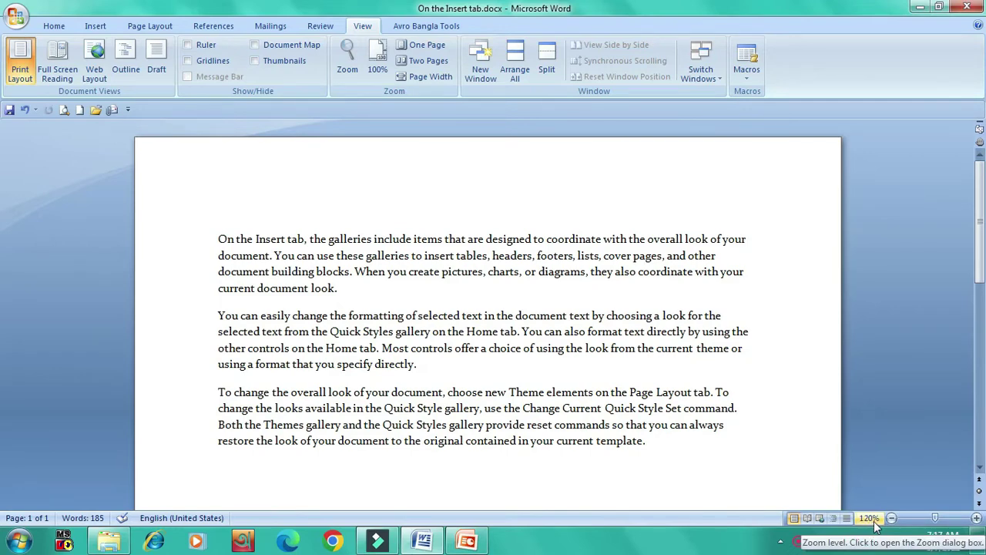
left_click(378, 60)
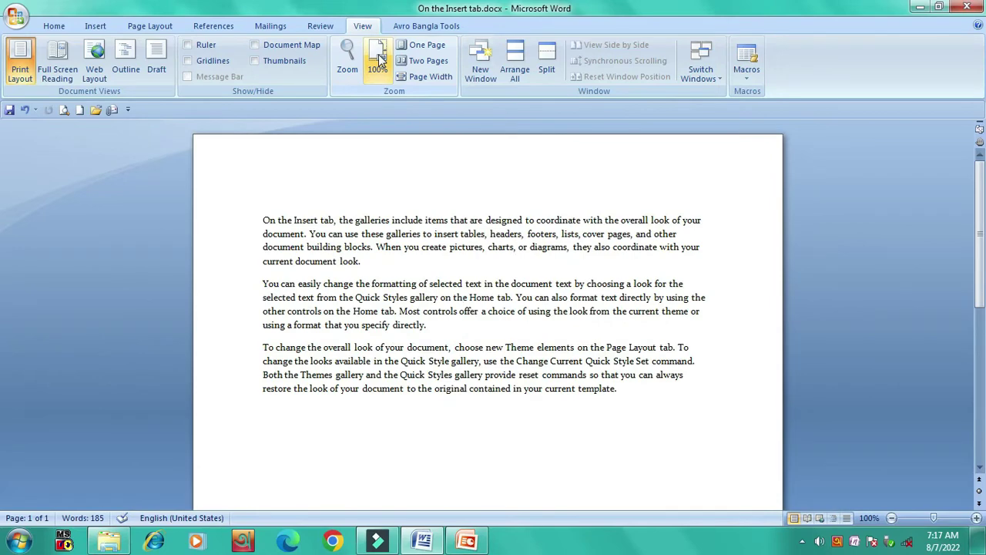
left_click(348, 50)
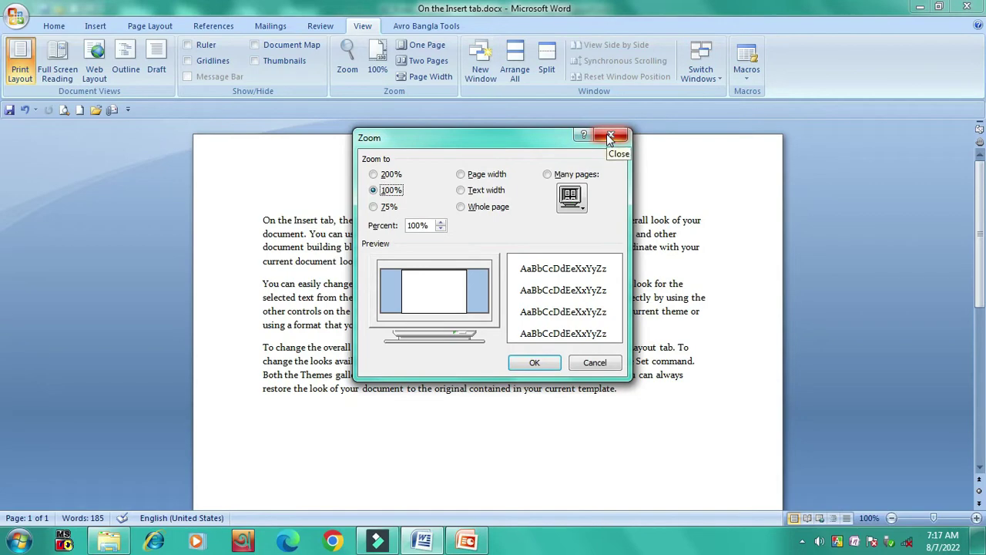
left_click(610, 137)
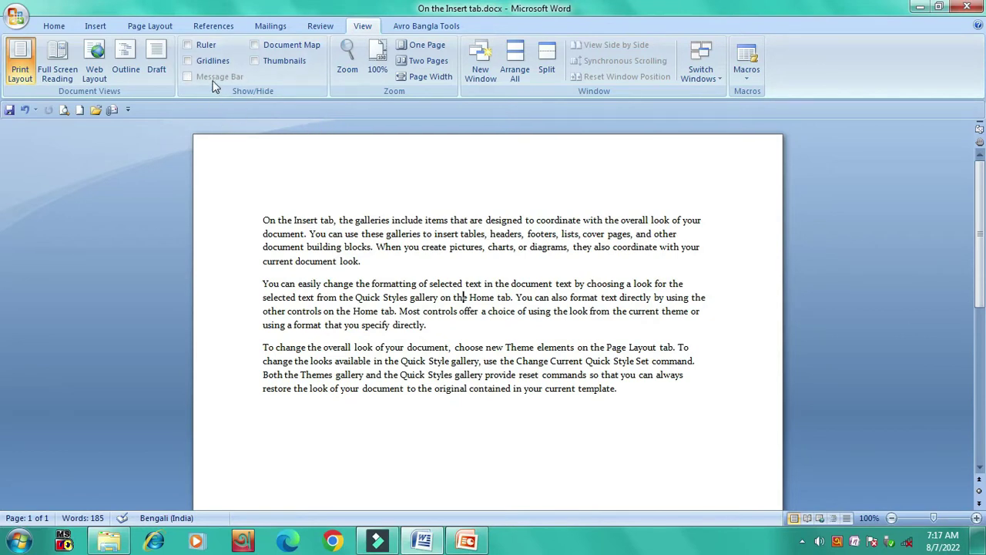
left_click(186, 45)
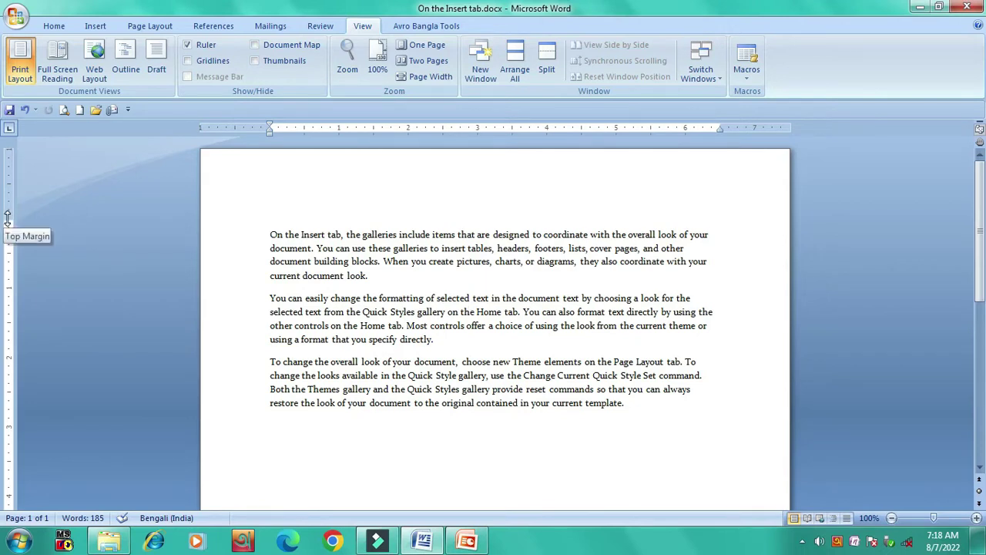
Point out the top and bottom margin boundaries on the vertical ruler.
left_click_drag(7, 220, 10, 398)
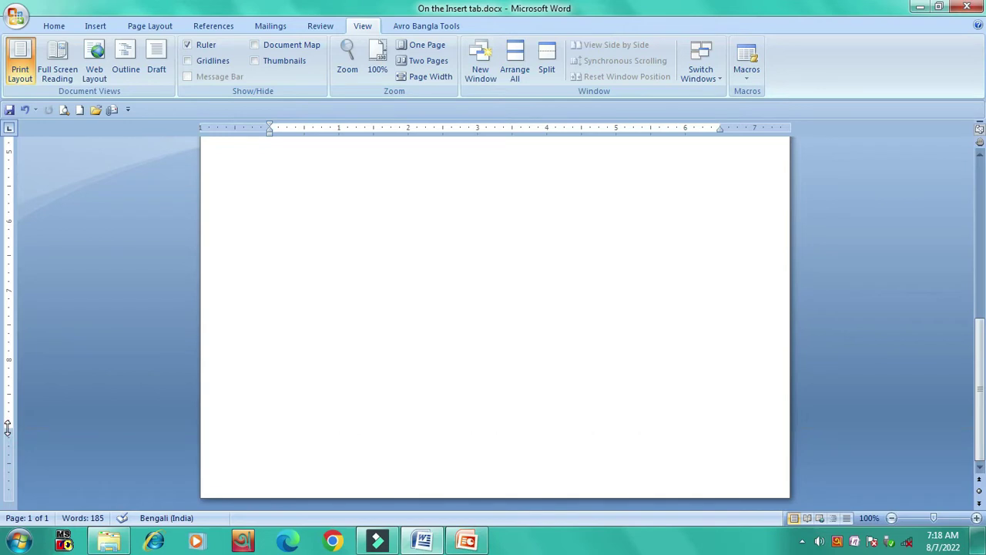
left_click_drag(7, 428, 7, 429)
left_click_drag(8, 428, 8, 428)
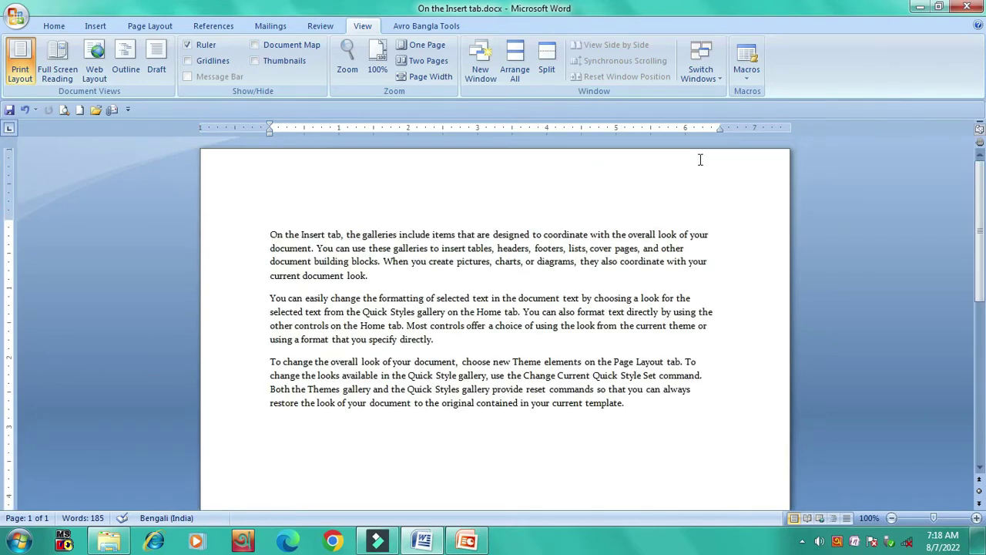
left_click(472, 312)
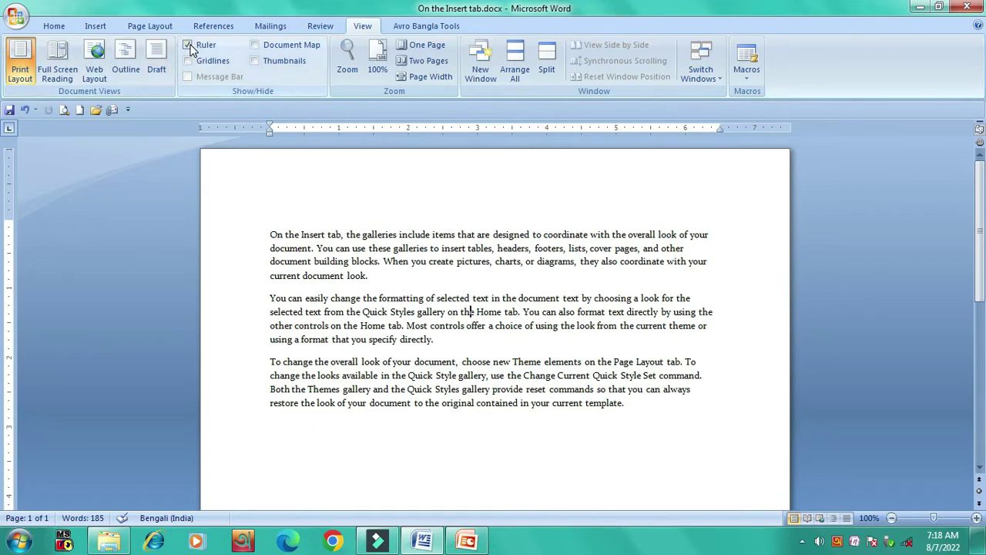
Toggle the rulers off and on twice, then turn on gridlines.
left_click(189, 48)
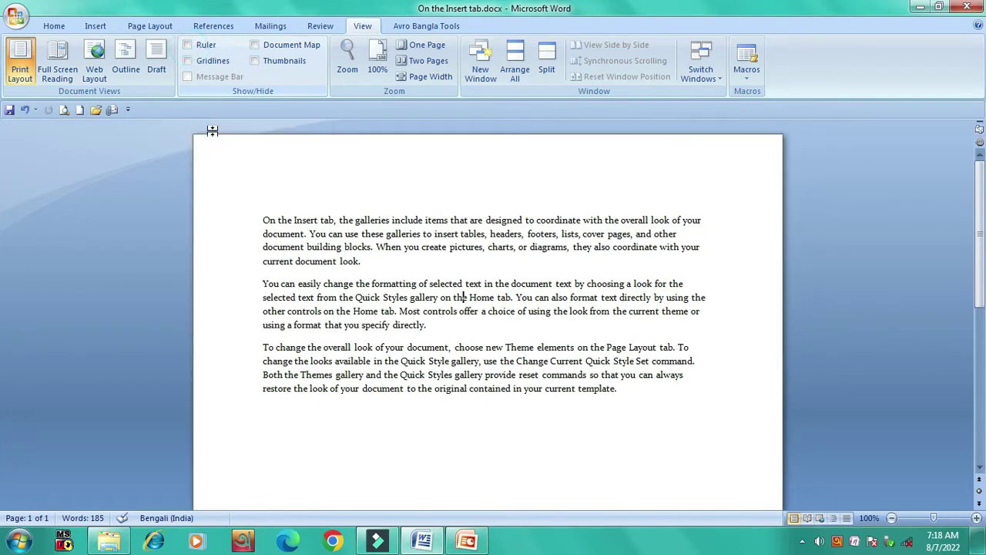
left_click(189, 46)
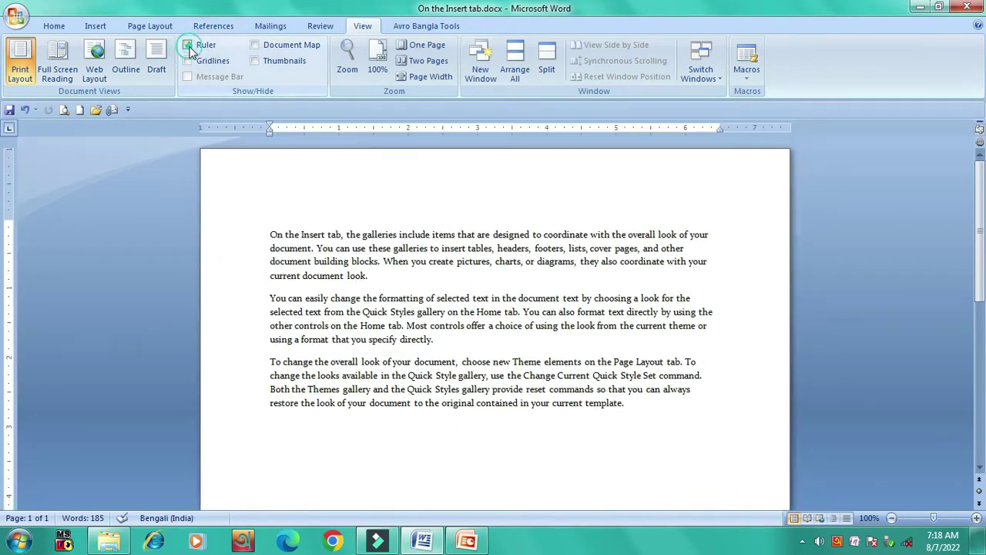
left_click(189, 48)
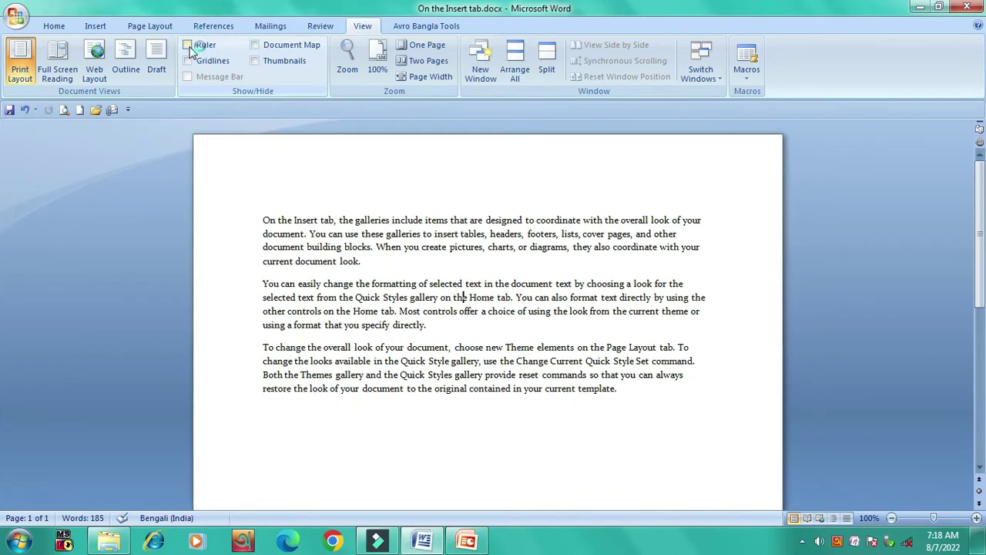
left_click(189, 46)
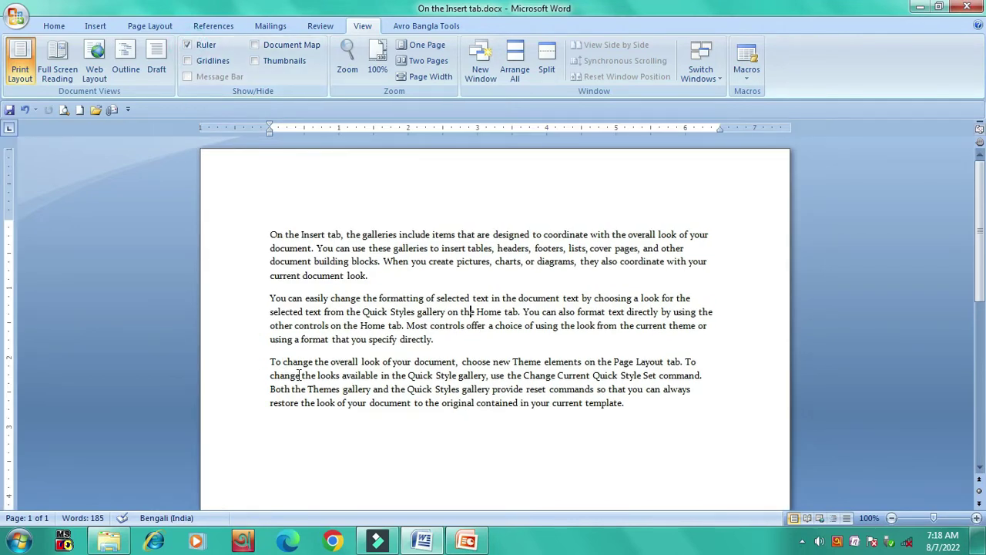
left_click(187, 59)
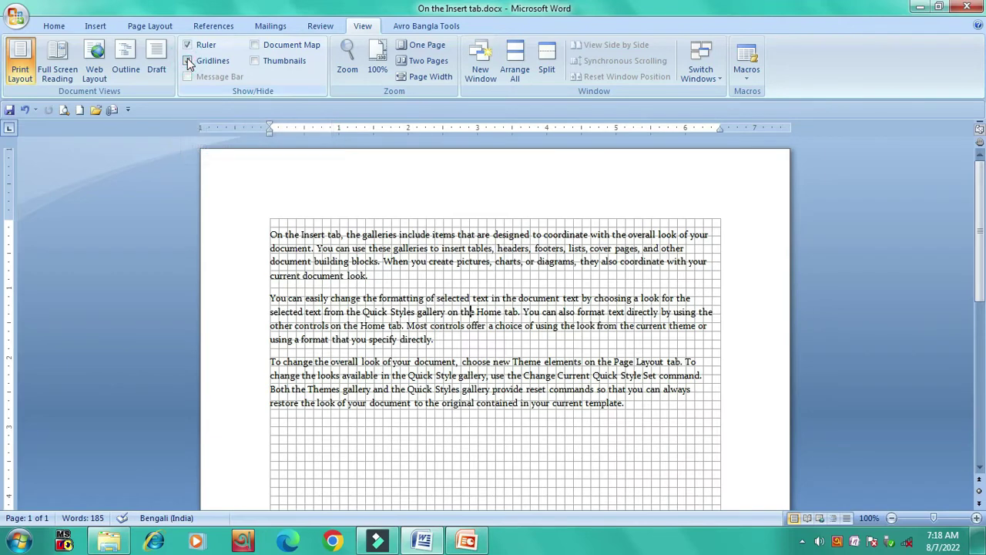
Scroll through the gridlined page and place the cursor at the start of the text.
scroll(643, 411, "down", 3)
scroll(643, 411, "down", 5)
scroll(635, 435, "down", 1)
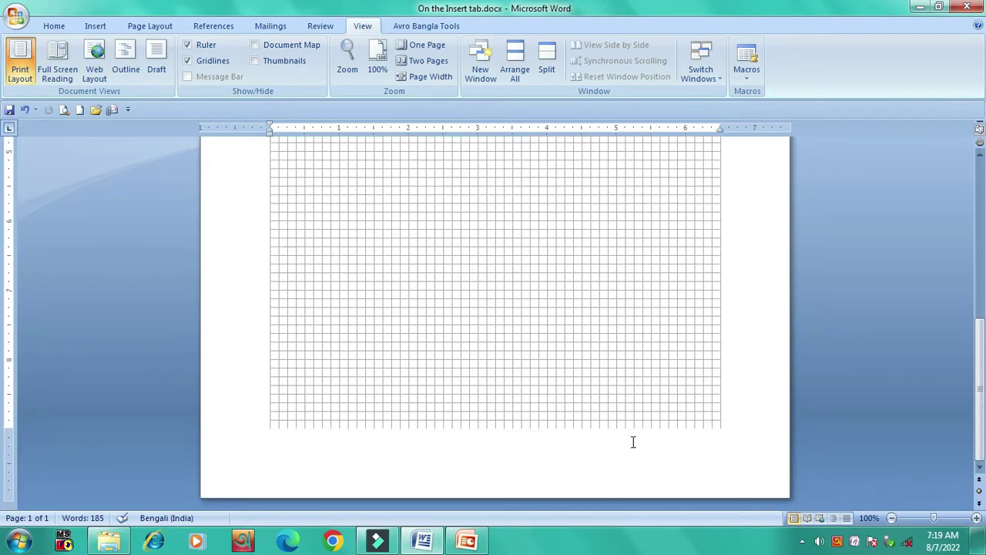
scroll(635, 436, "up", 9)
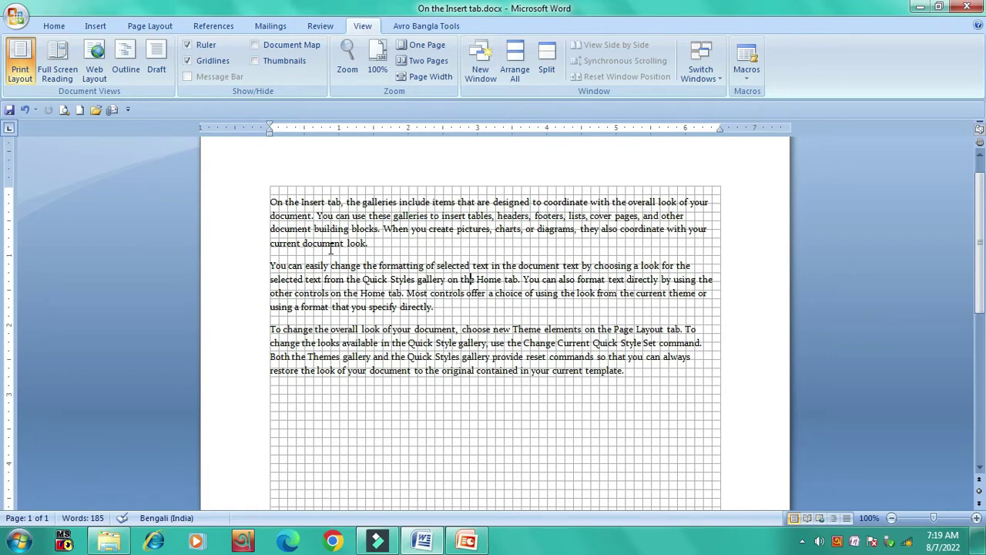
left_click(275, 193)
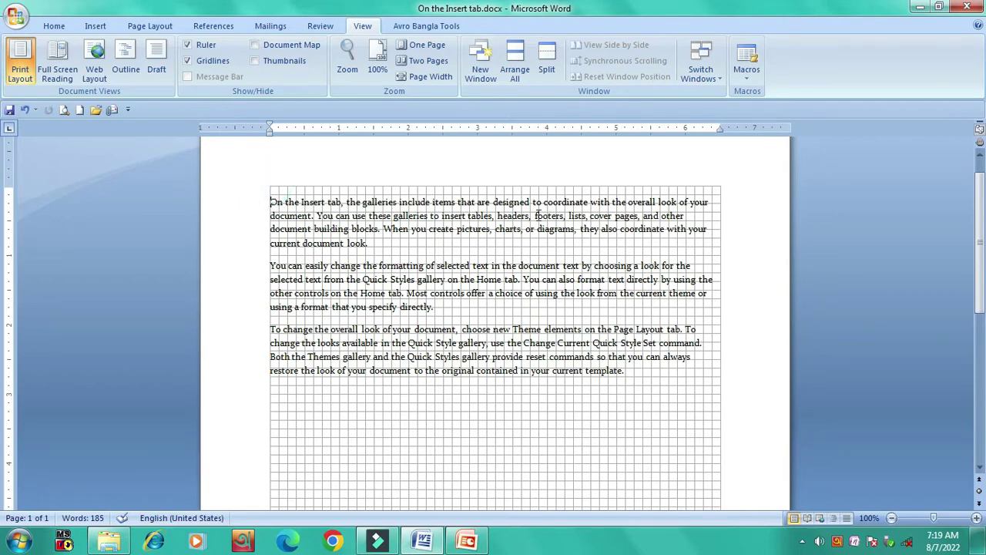
scroll(633, 442, "down", 3)
scroll(633, 442, "up", 4)
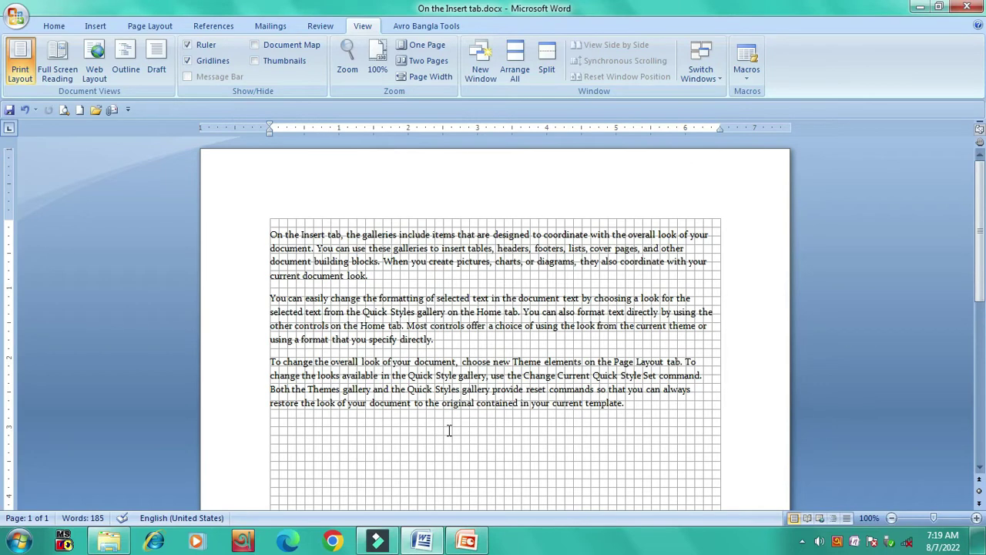
scroll(450, 430, "down", 3)
scroll(449, 430, "up", 3)
Turn Gridlines off and back on, then place the cursor on the empty last line.
left_click(188, 61)
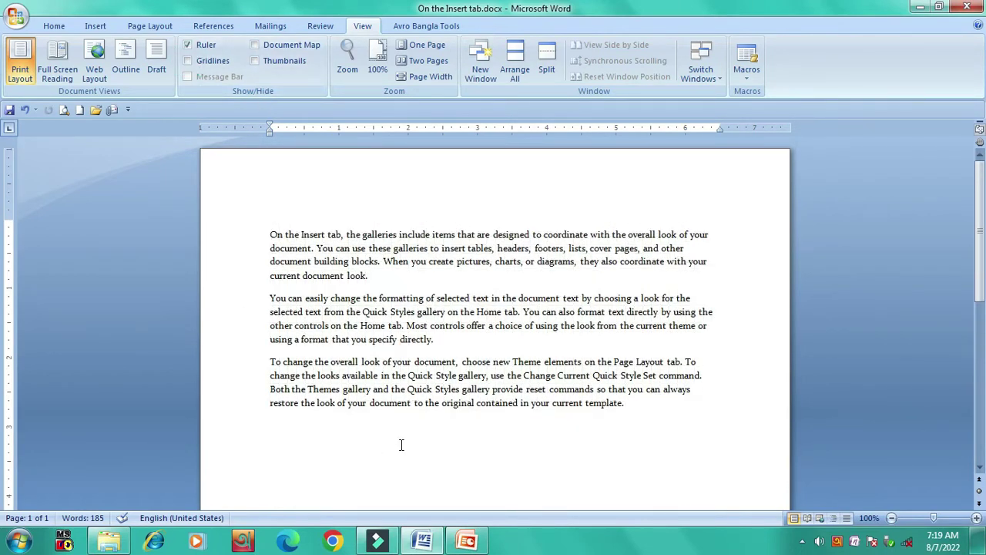
left_click(188, 60)
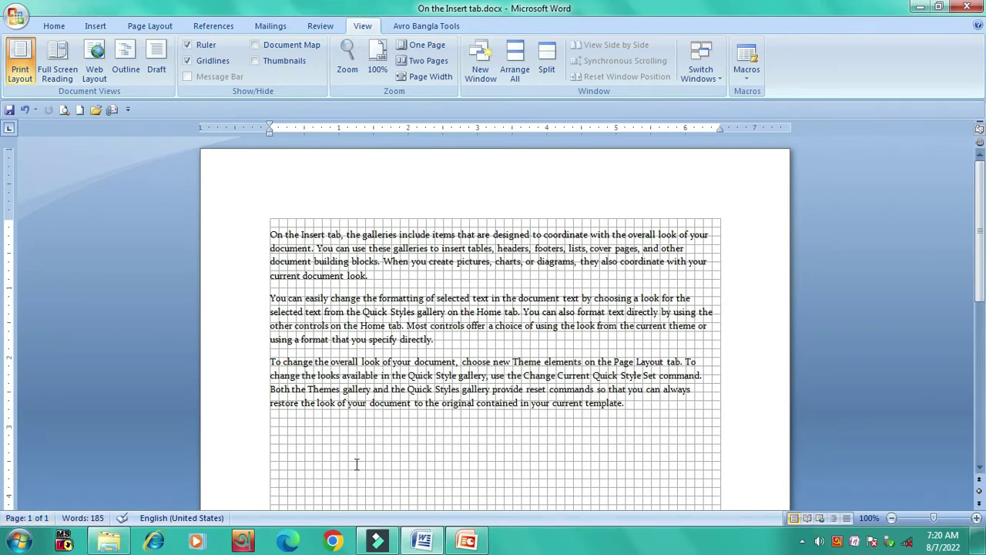
scroll(370, 462, "down", 3)
left_click(392, 411)
Insert a page break at the cursor on the last line.
scroll(395, 408, "down", 2)
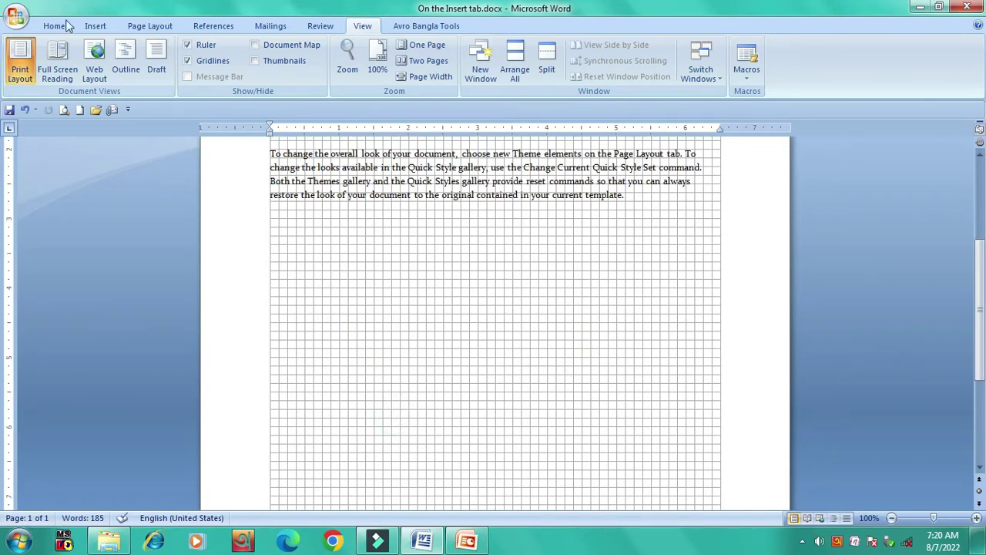
left_click(95, 26)
left_click(82, 69)
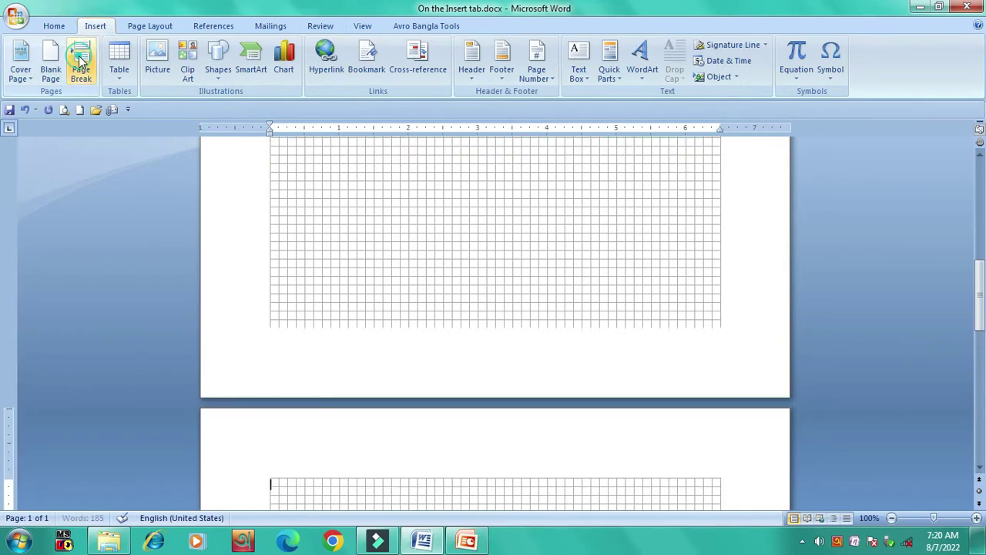
Insert a page break after the first paragraph so page 1 holds only it.
scroll(385, 260, "up", 5)
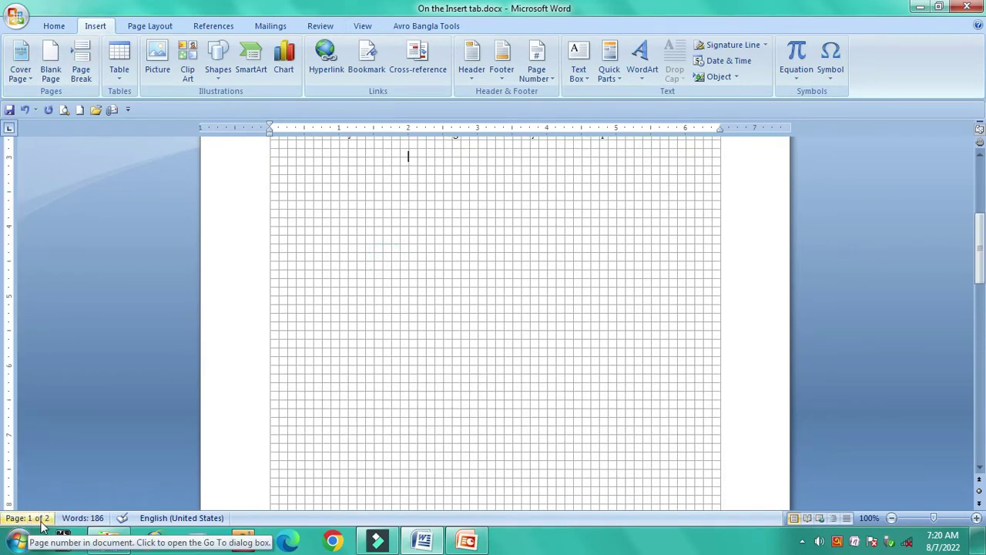
scroll(367, 372, "up", 5)
scroll(366, 372, "up", 2)
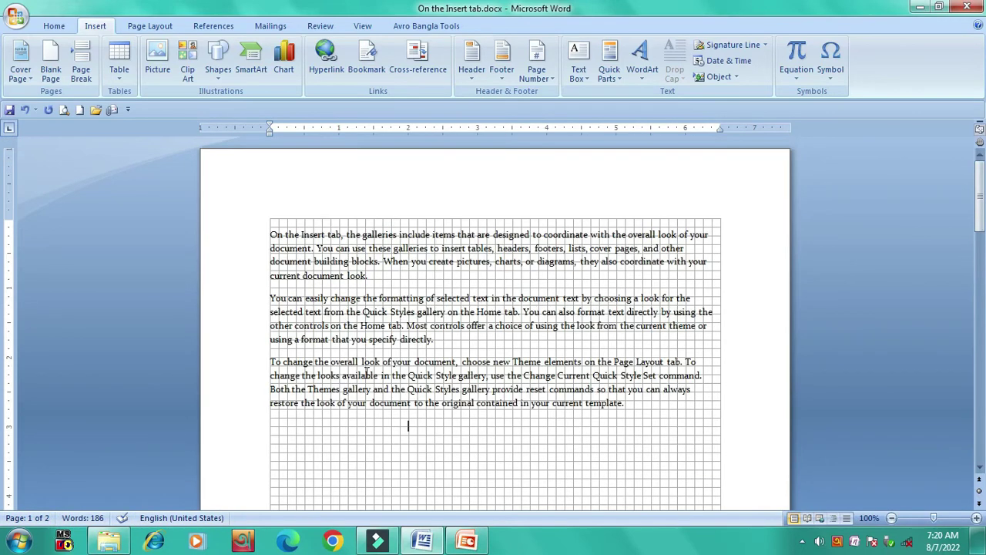
left_click(382, 277)
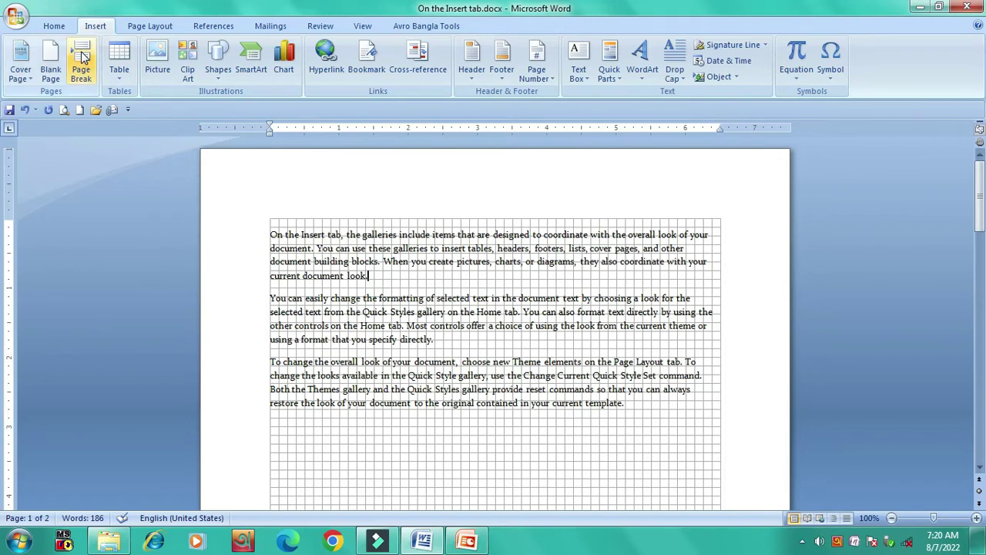
left_click(81, 65)
scroll(441, 426, "up", 5)
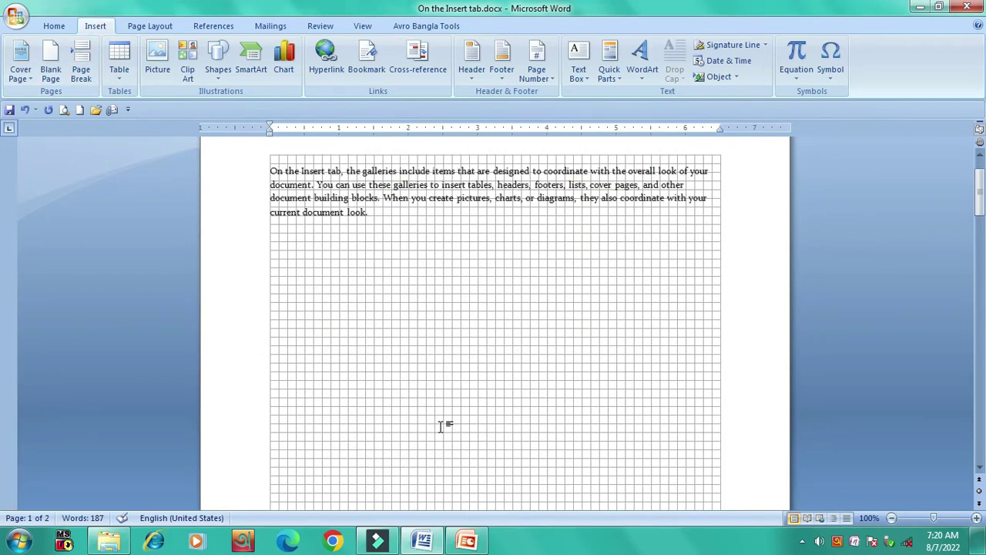
left_click(445, 317)
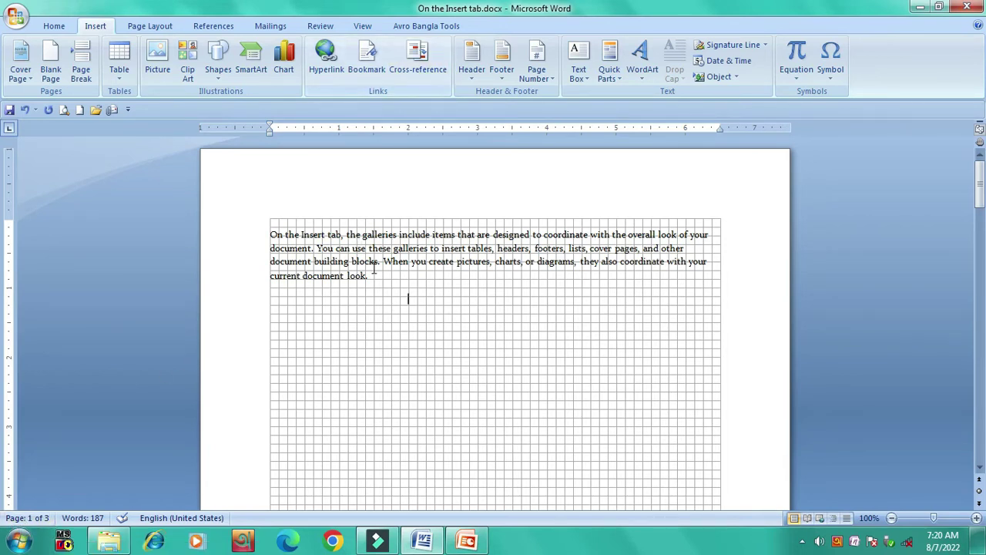
left_click(363, 26)
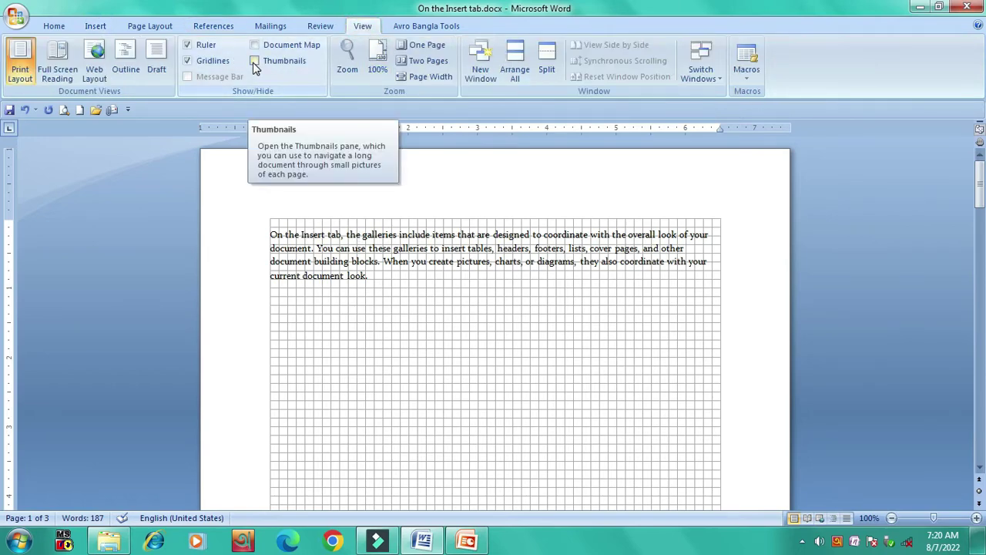
Turn on Thumbnails, jump to page 2, and narrow then re-widen the thumbnails pane.
left_click(255, 61)
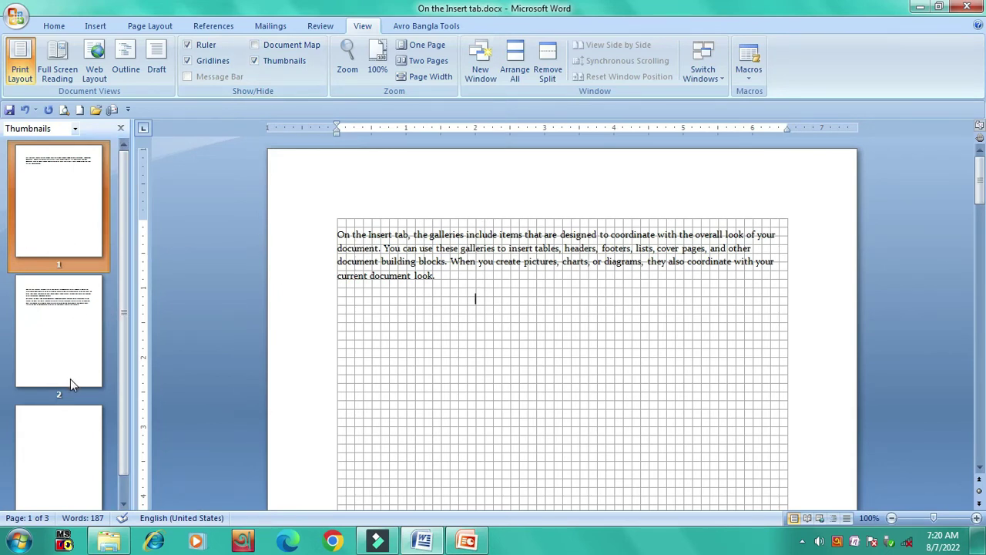
scroll(70, 384, "down", 1)
left_click(49, 285)
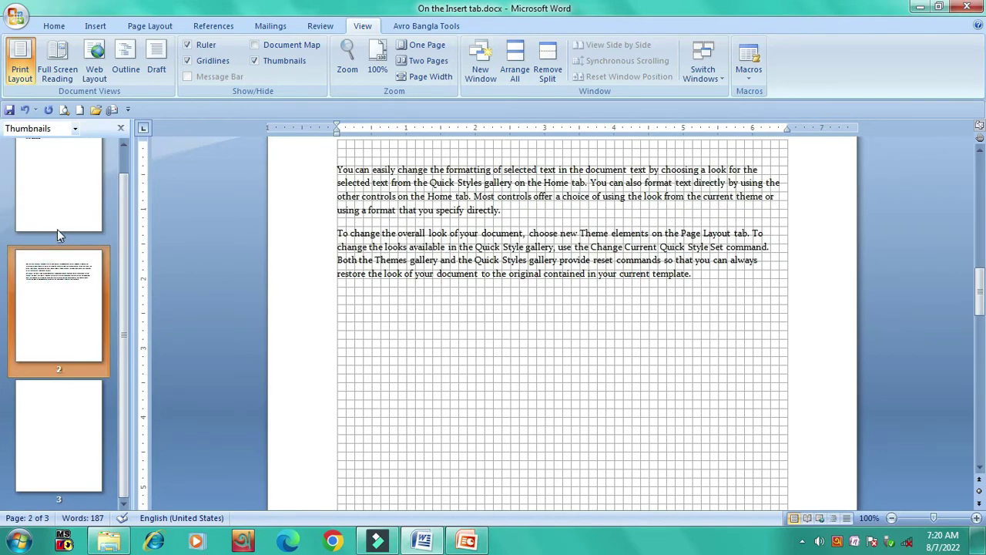
left_click_drag(131, 278, 85, 285)
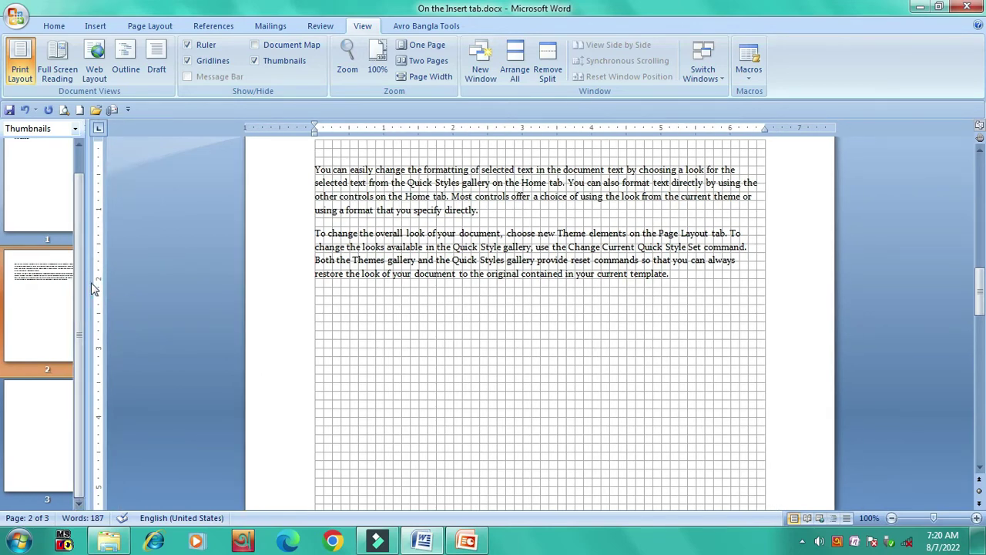
left_click_drag(92, 288, 111, 286)
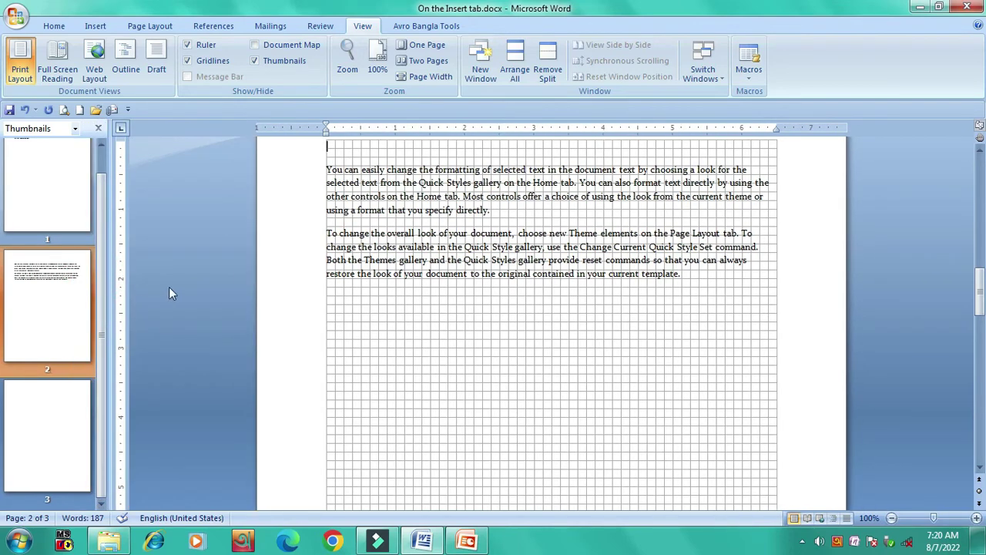
Jump between pages 1, 2 and 3 twice using the page thumbnails.
left_click(59, 213)
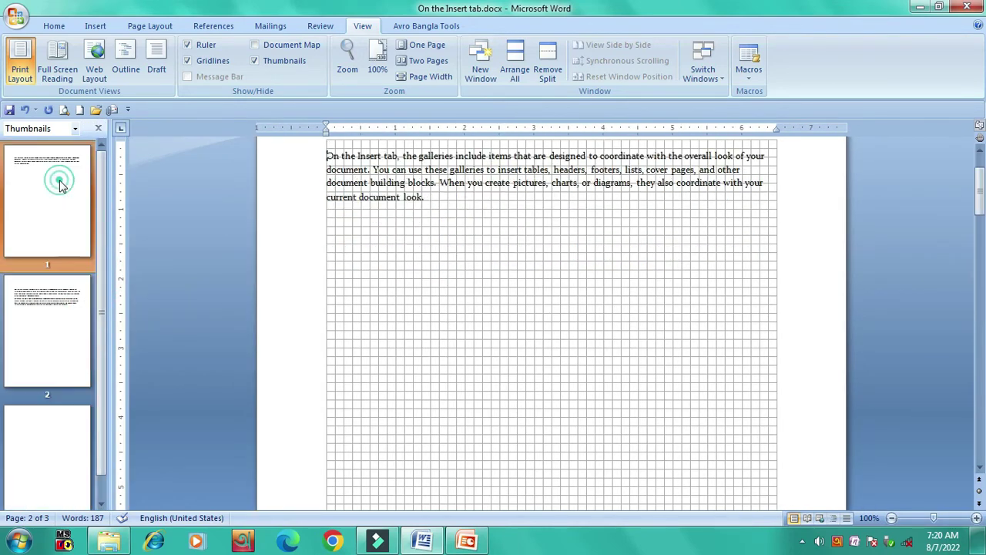
left_click(39, 321)
left_click(37, 428)
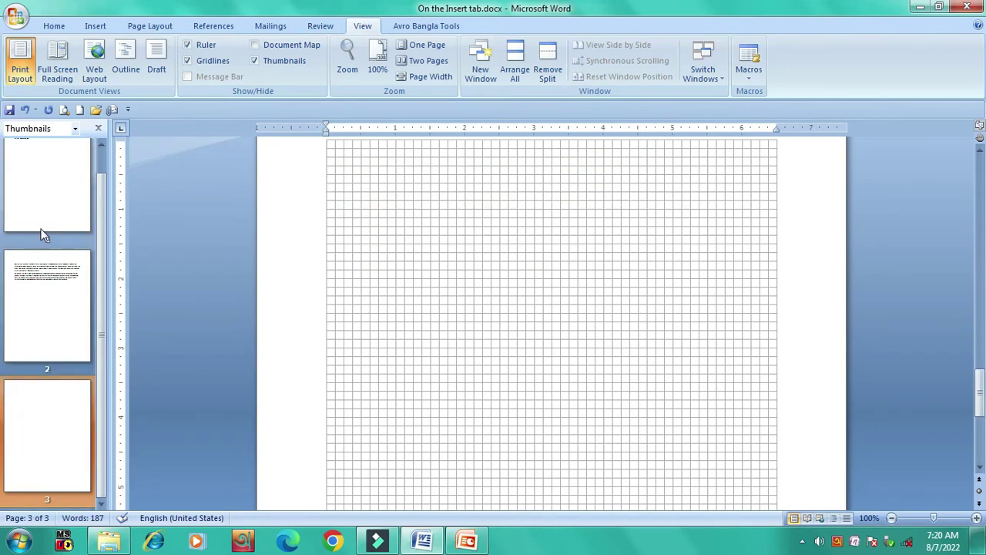
left_click(39, 189)
left_click(45, 326)
left_click(45, 456)
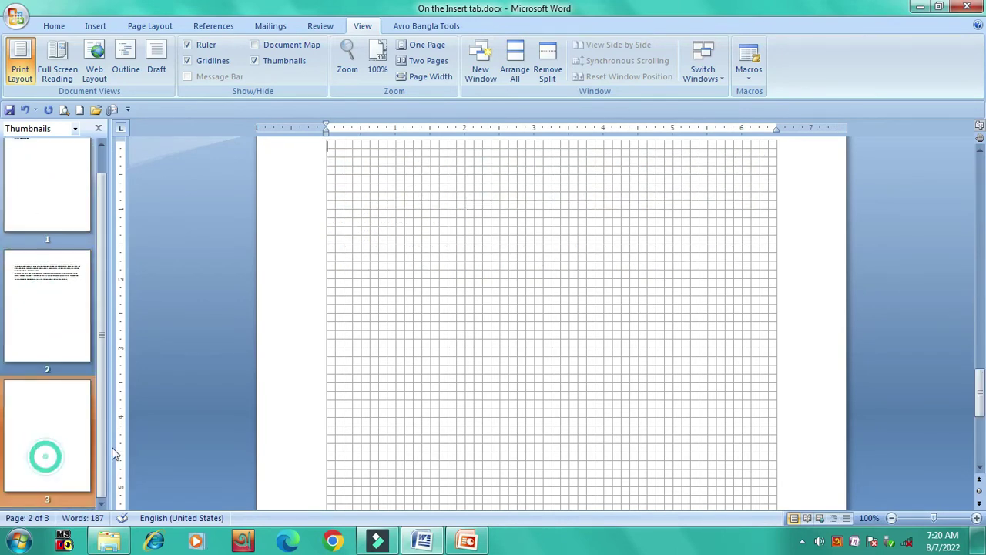
scroll(381, 348, "up", 4)
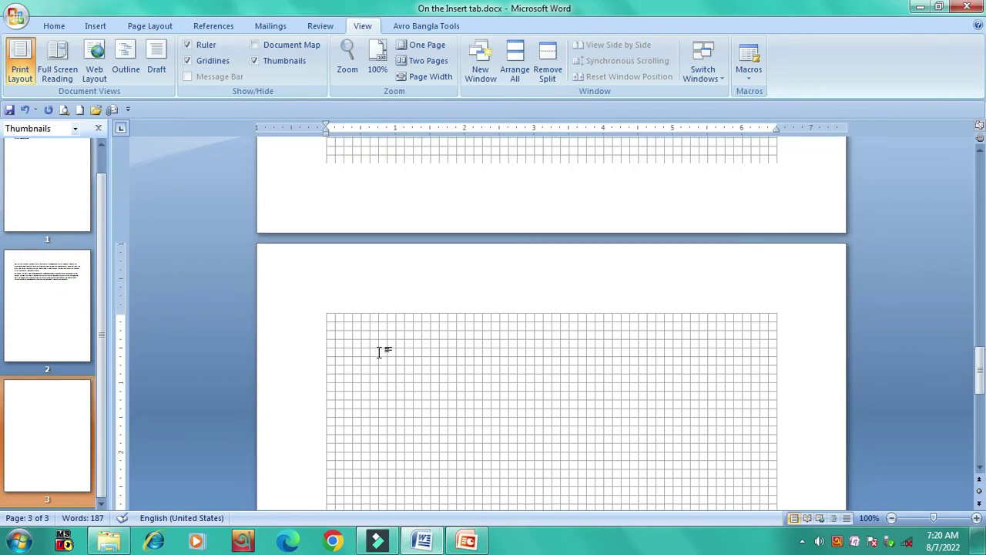
scroll(362, 389, "up", 4)
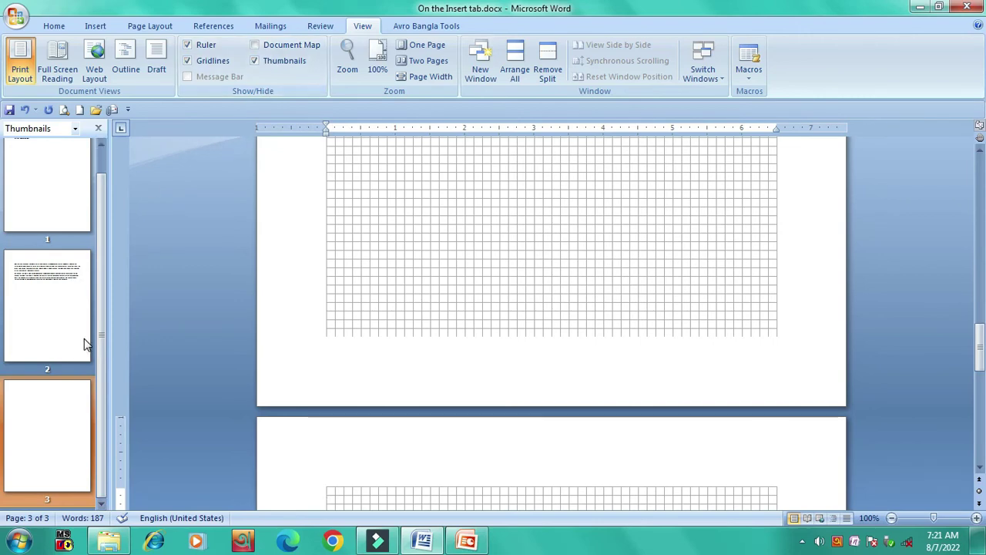
scroll(333, 270, "down", 4)
scroll(333, 269, "up", 4)
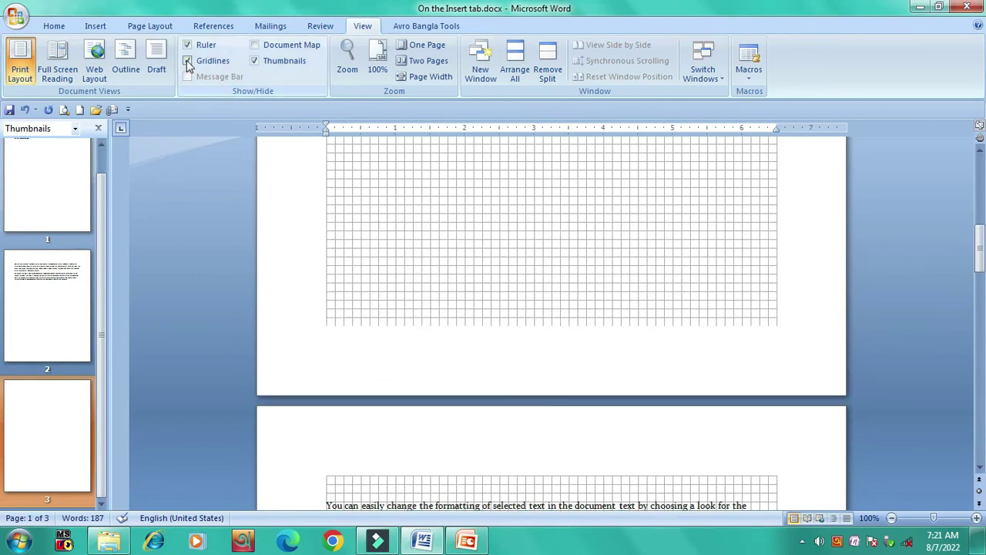
Uncheck Gridlines and Thumbnails, click below the first paragraph, and return to PowerPoint.
left_click(187, 61)
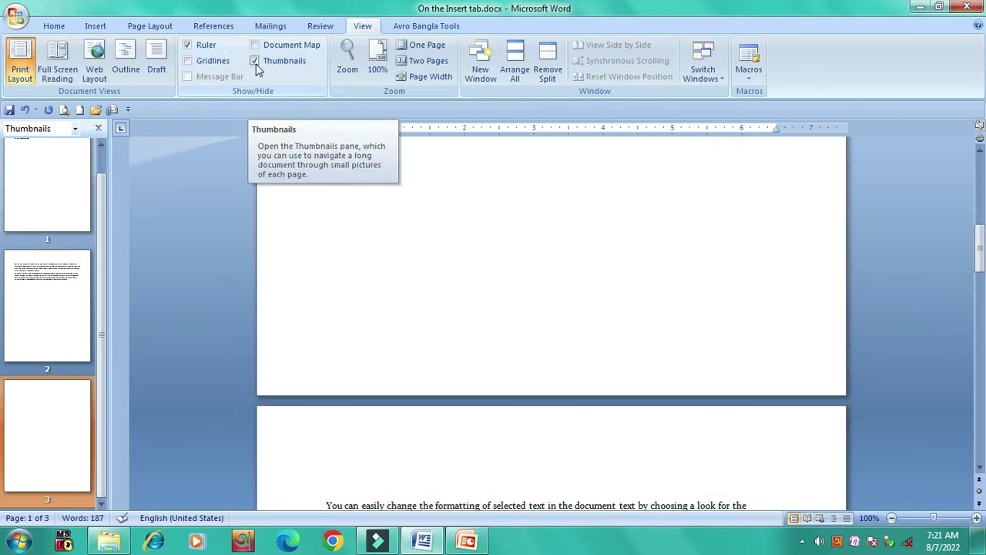
left_click(255, 62)
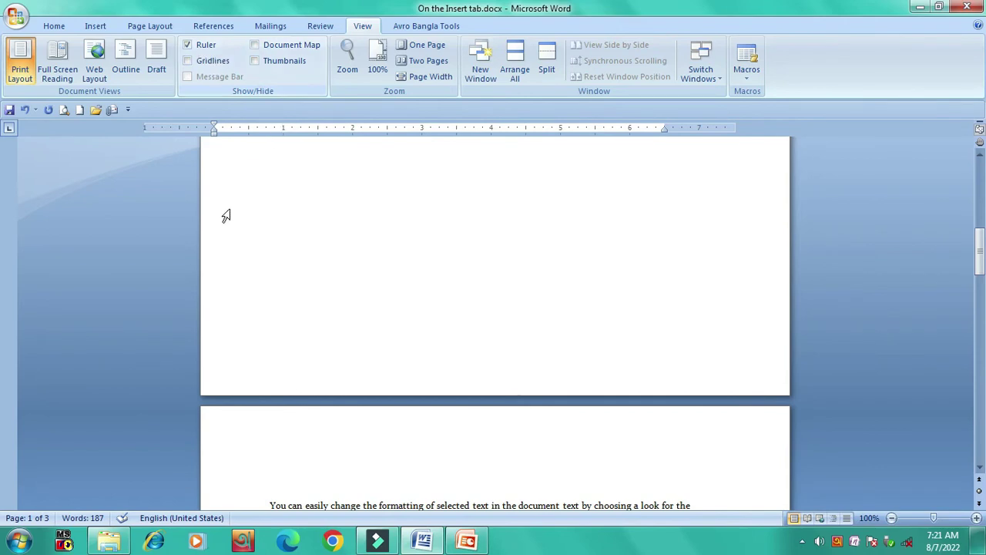
left_click(394, 300)
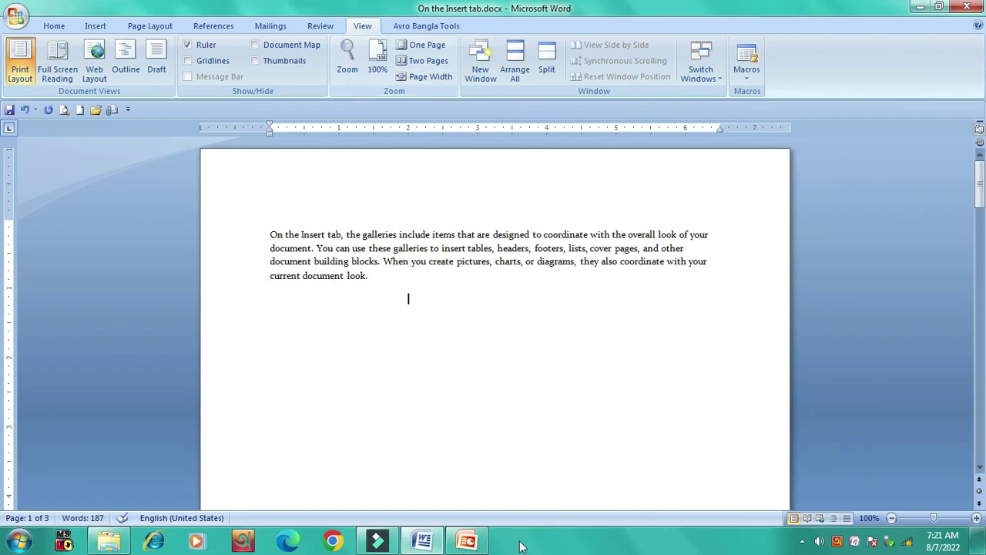
left_click(471, 541)
Scroll from slide 3 to the closing Thank You slide, 4 of 4.
left_click(925, 251)
scroll(923, 249, "down", 1)
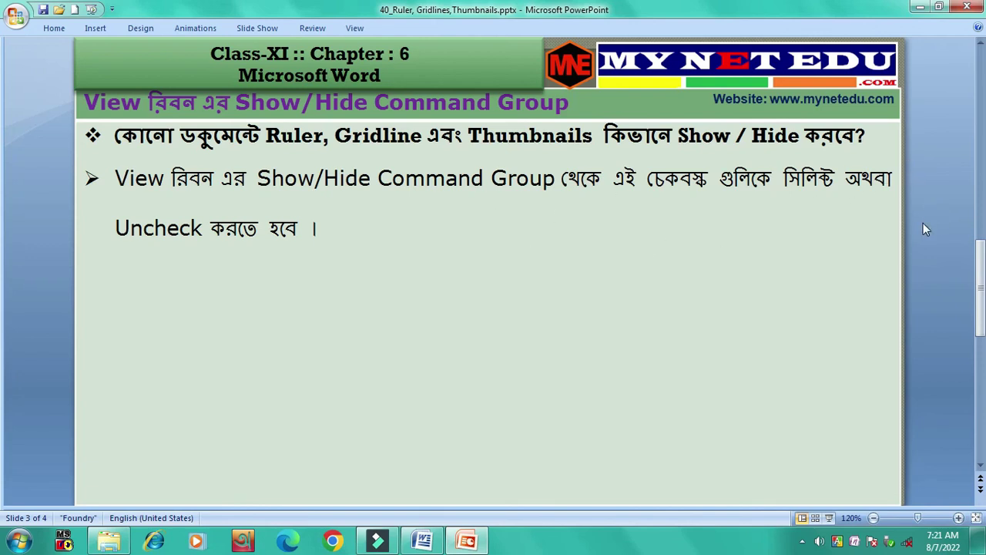
scroll(924, 223, "down", 3)
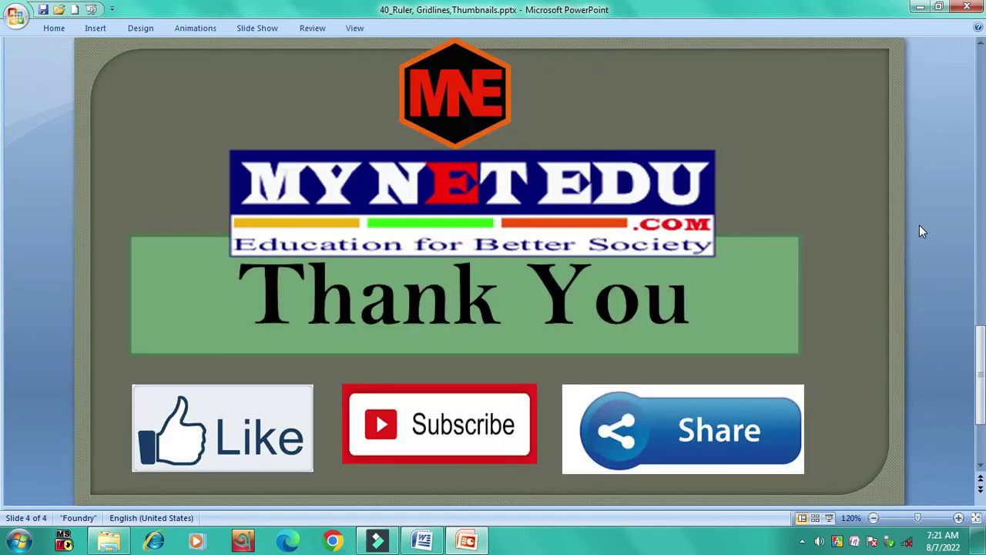